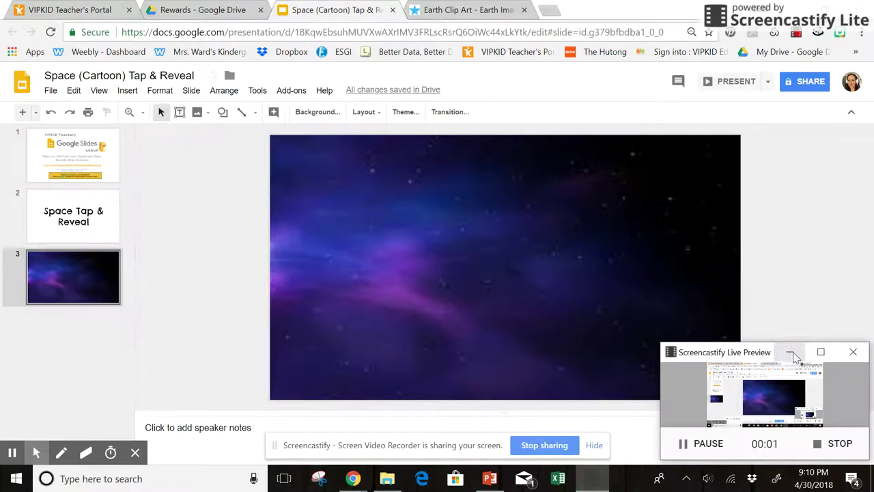
Copy the Earth clip art image from the MyCuteGraphics page
{"action": "left_click", "coordinate": [792, 354]}
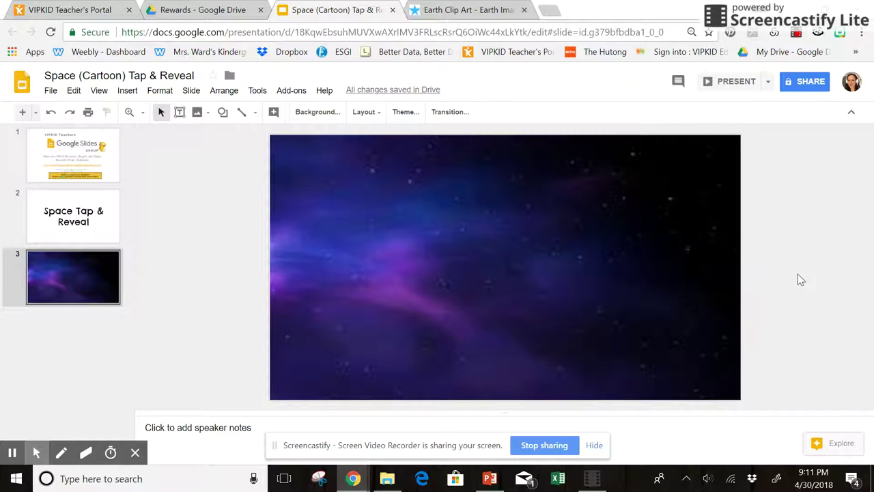
{"action": "left_click", "coordinate": [530, 278]}
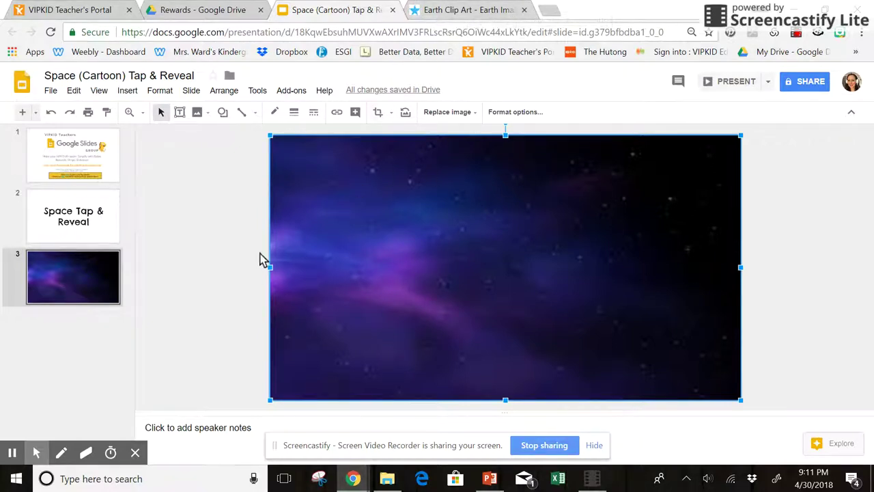
{"action": "left_click", "coordinate": [438, 15]}
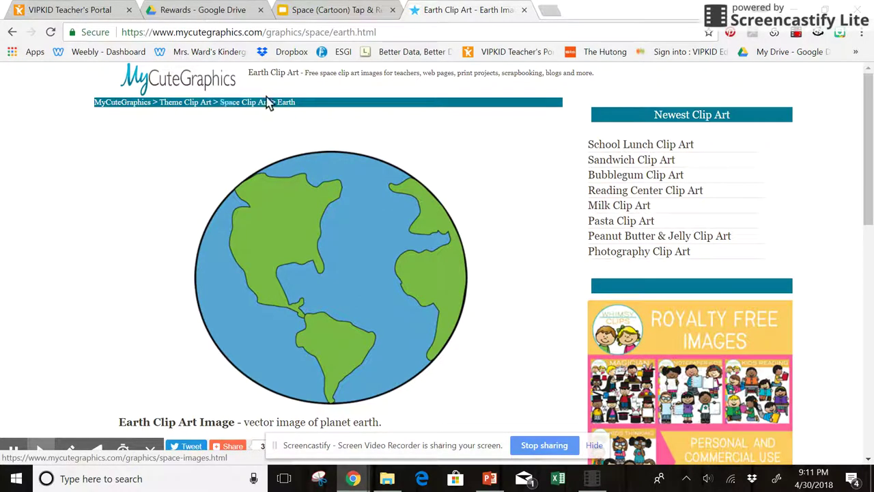
{"action": "right_click", "coordinate": [325, 252]}
{"action": "left_click", "coordinate": [392, 287]}
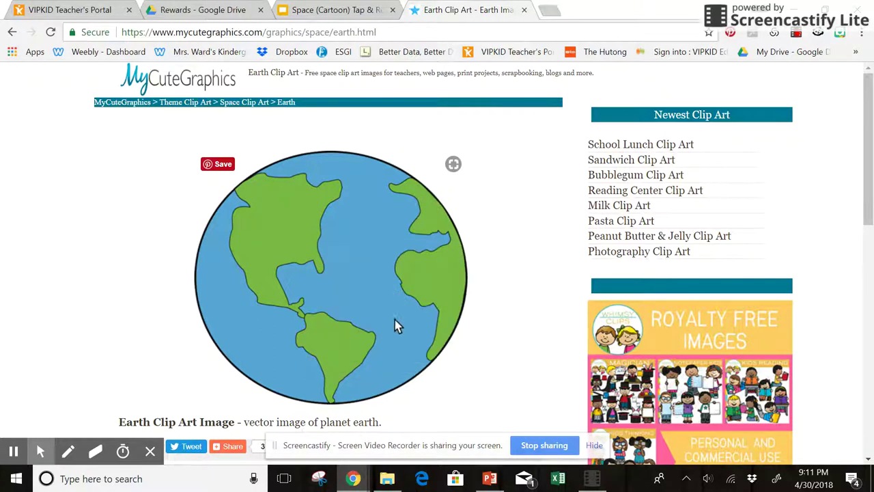
Paste the Earth onto slide 3, shrink it to a bit under half size and place it in the slide's upper-left corner
{"action": "left_click", "coordinate": [380, 9]}
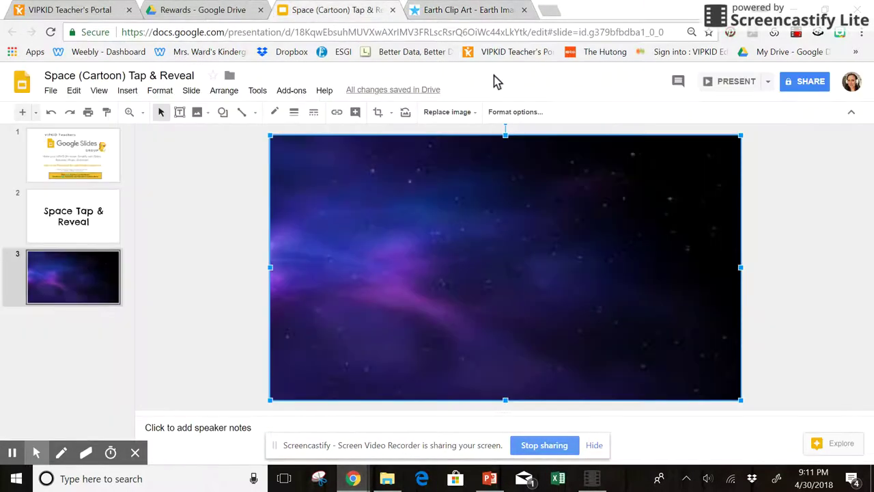
{"action": "key", "text": "ctrl+v"}
{"action": "left_click", "coordinate": [796, 197]}
{"action": "left_click", "coordinate": [616, 198]}
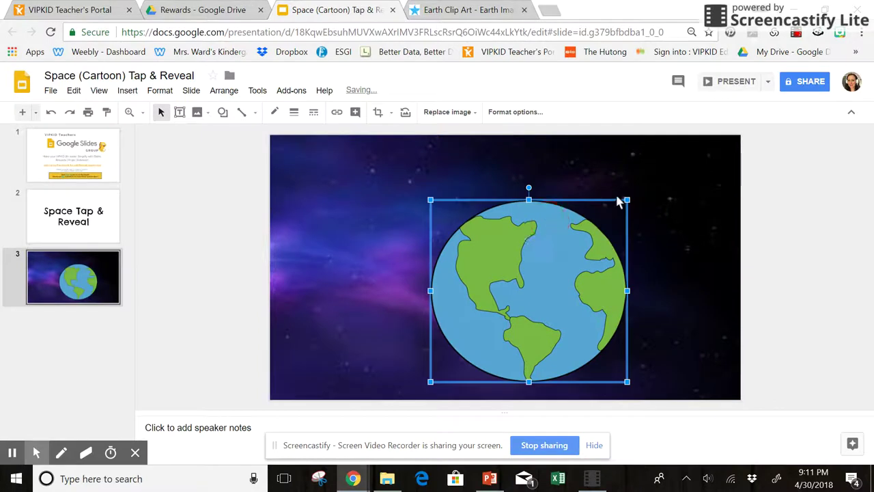
{"action": "left_click_drag", "start_coordinate": [627, 201], "coordinate": [519, 300]}
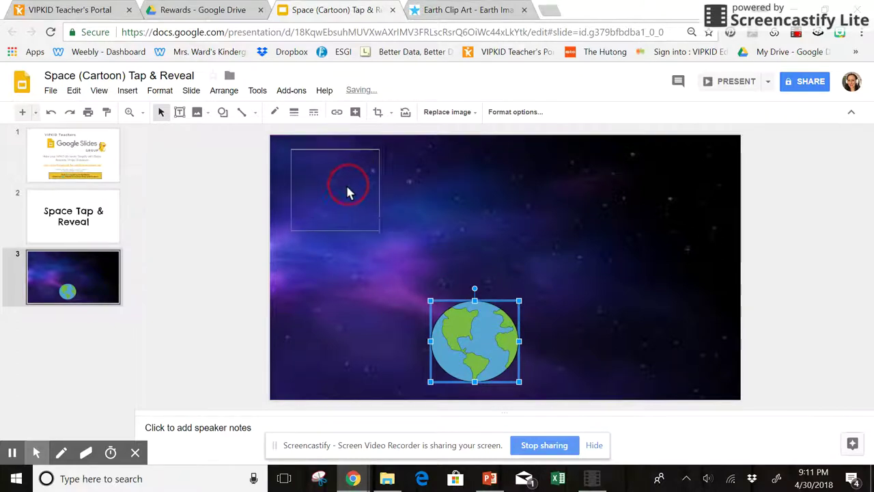
{"action": "left_click_drag", "start_coordinate": [348, 193], "coordinate": [347, 193]}
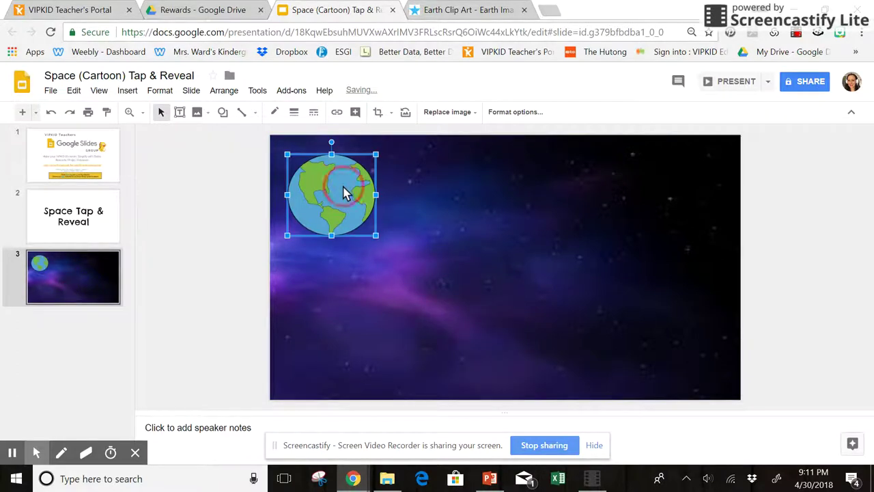
Animate the Earth with an on-click Fade in lasting 0.5 seconds and preview it
{"action": "right_click", "coordinate": [345, 194]}
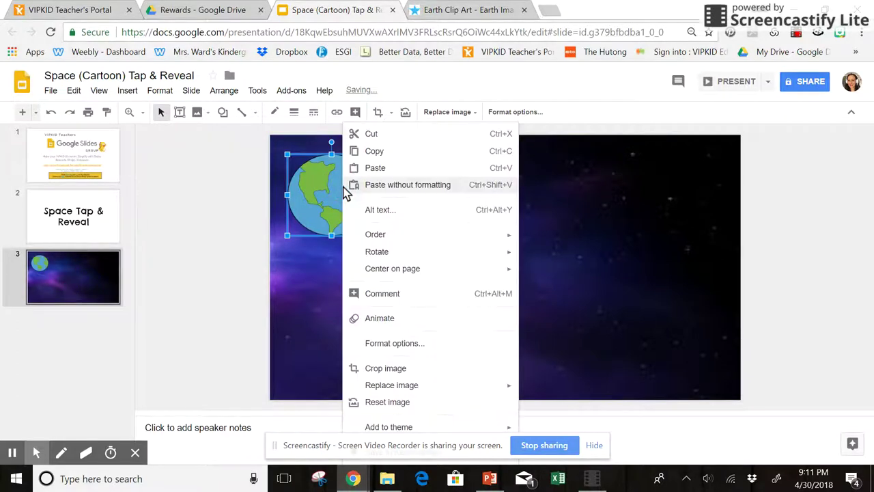
{"action": "left_click", "coordinate": [382, 318]}
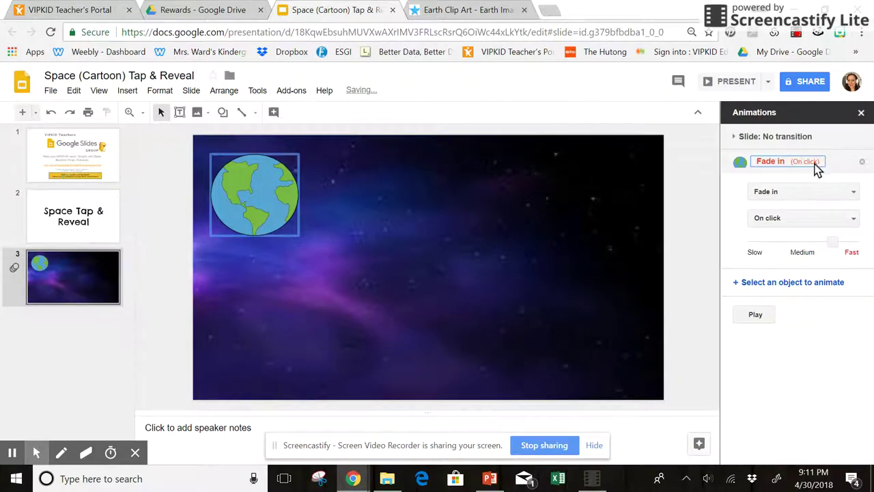
{"action": "left_click", "coordinate": [851, 193]}
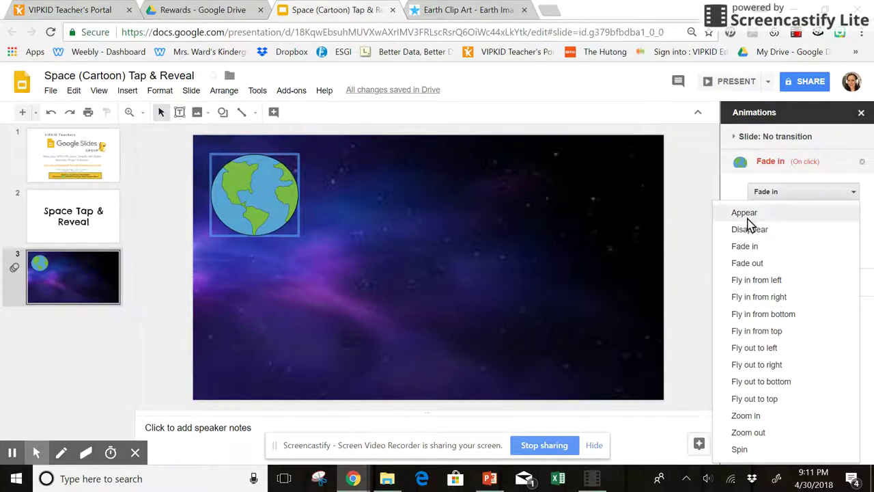
{"action": "left_click", "coordinate": [803, 174]}
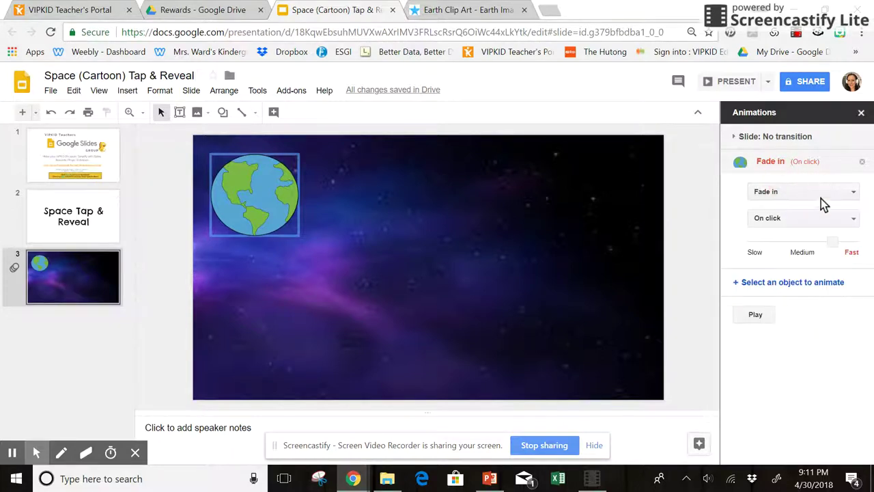
{"action": "left_click", "coordinate": [847, 244]}
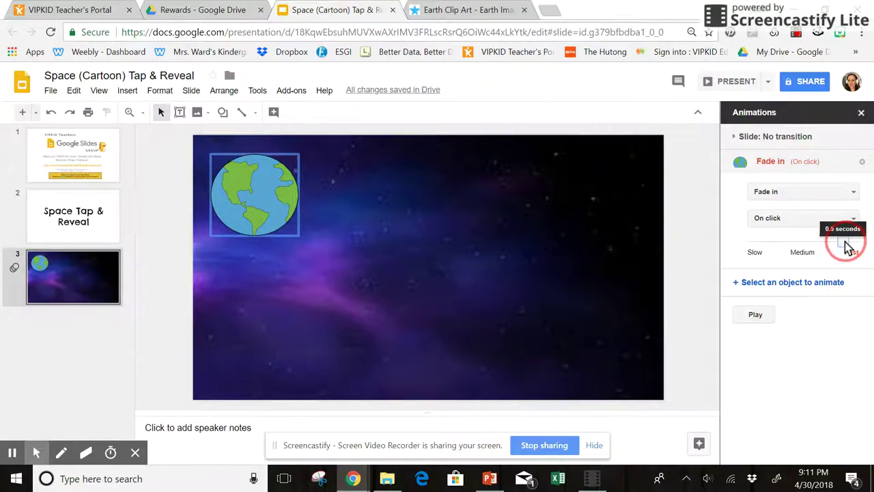
{"action": "left_click", "coordinate": [755, 317]}
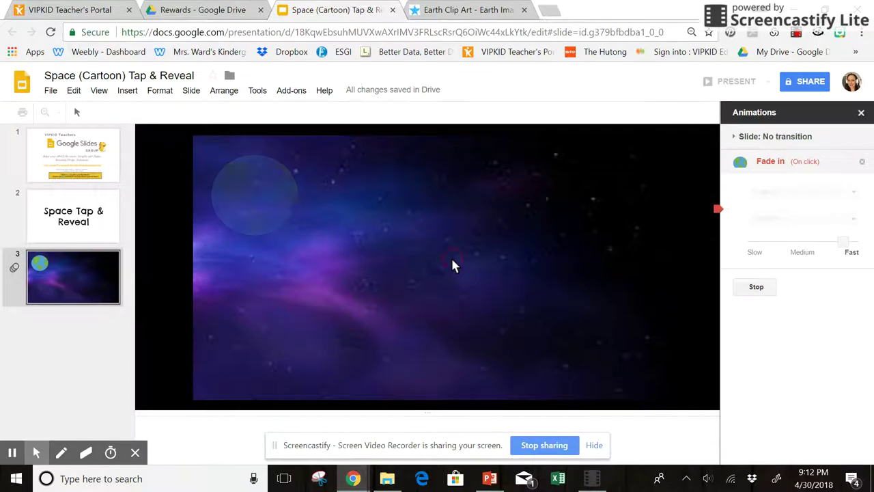
{"action": "left_click", "coordinate": [744, 288]}
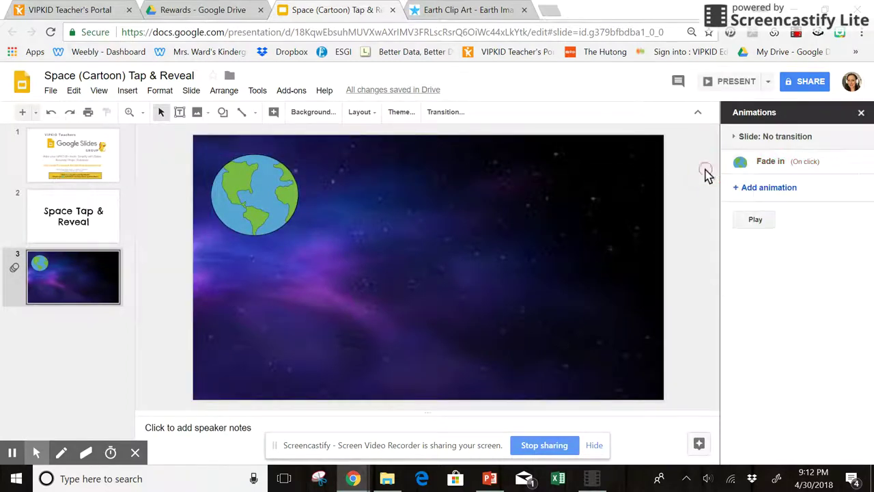
Find the Alien Flying UFO image in the MyCuteGraphics space clip art collection and copy it
{"action": "left_click", "coordinate": [468, 10]}
{"action": "left_click", "coordinate": [239, 102]}
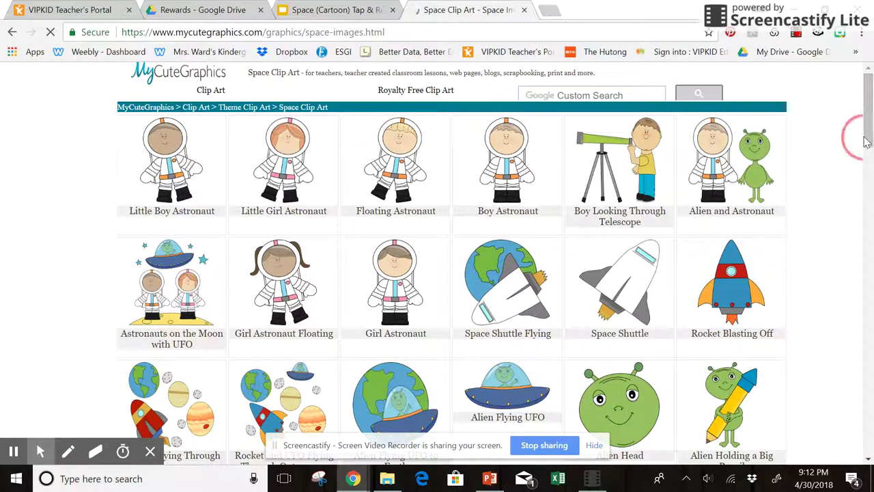
{"action": "left_click", "coordinate": [505, 390]}
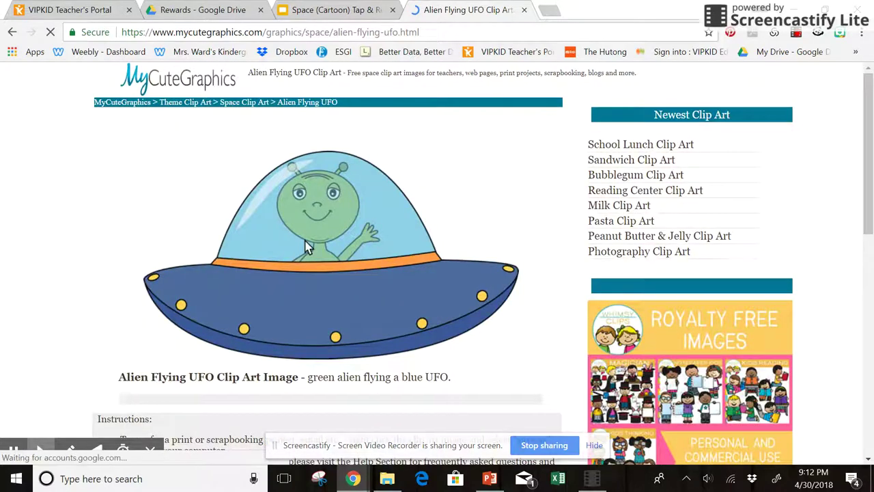
{"action": "right_click", "coordinate": [321, 239]}
{"action": "left_click", "coordinate": [364, 287]}
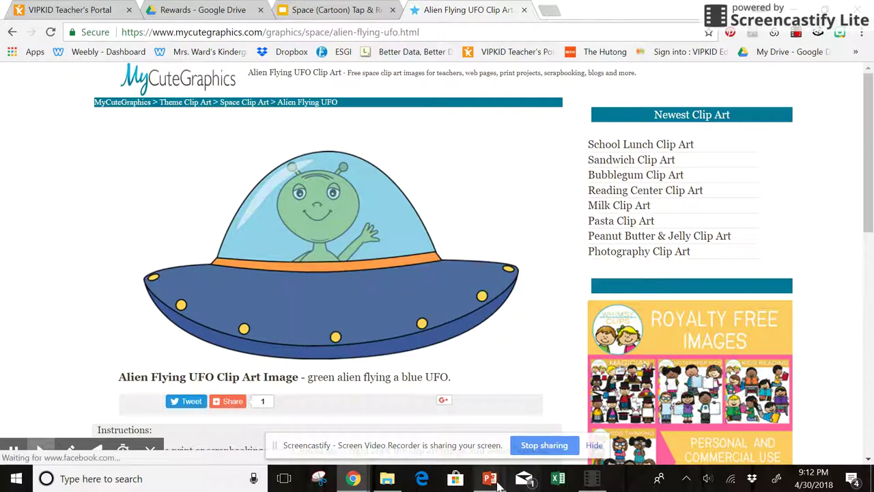
Paste the alien UFO onto slide 3, shrink it to about half size and position it near the slide's centre
{"action": "left_click", "coordinate": [335, 8]}
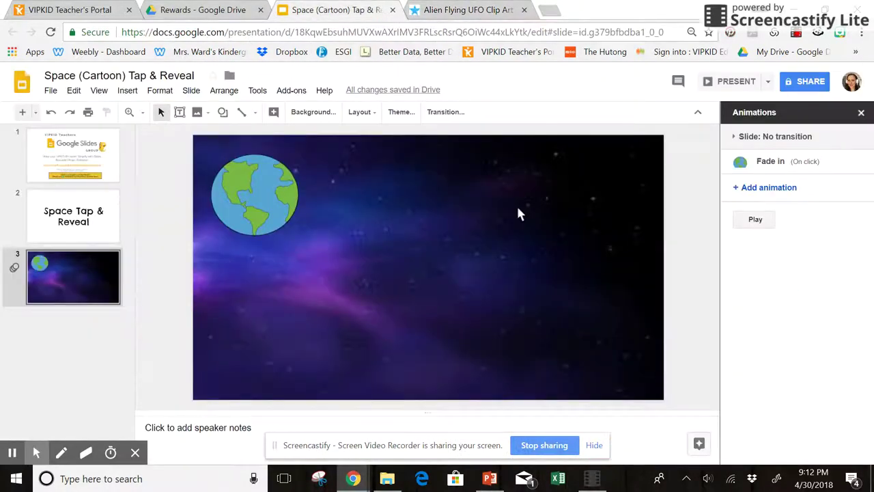
{"action": "key", "text": "ctrl+v"}
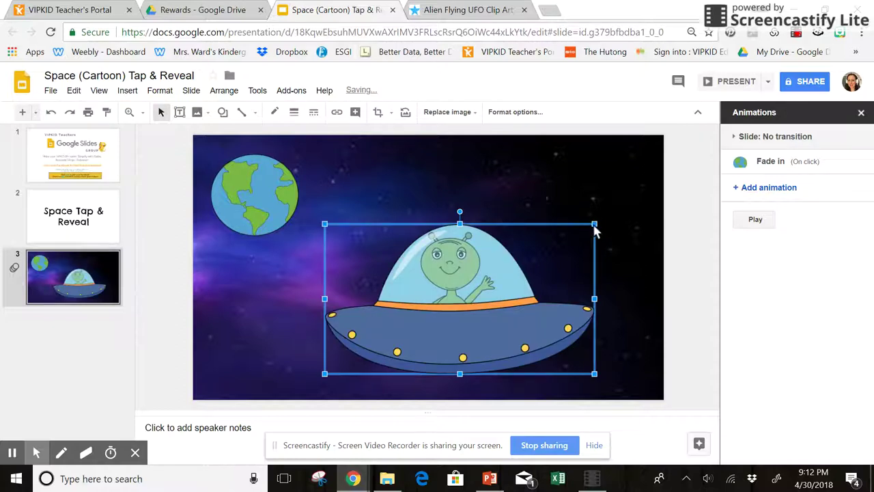
{"action": "left_click_drag", "start_coordinate": [594, 228], "coordinate": [431, 311]}
{"action": "left_click_drag", "start_coordinate": [399, 343], "coordinate": [441, 284]}
{"action": "left_click_drag", "start_coordinate": [489, 250], "coordinate": [516, 231]}
{"action": "left_click", "coordinate": [478, 265]}
{"action": "left_click_drag", "start_coordinate": [454, 267], "coordinate": [447, 279]}
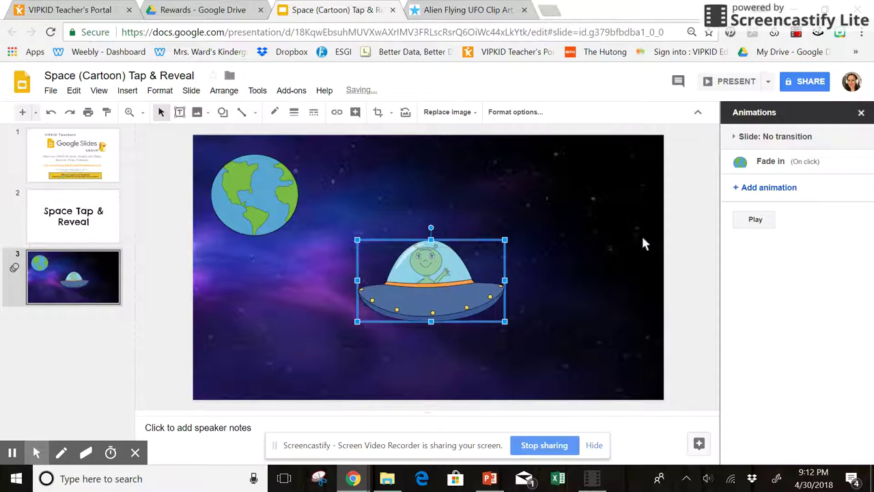
Animate the alien UFO with an on-click Fly in from bottom and preview it
{"action": "left_click", "coordinate": [786, 189]}
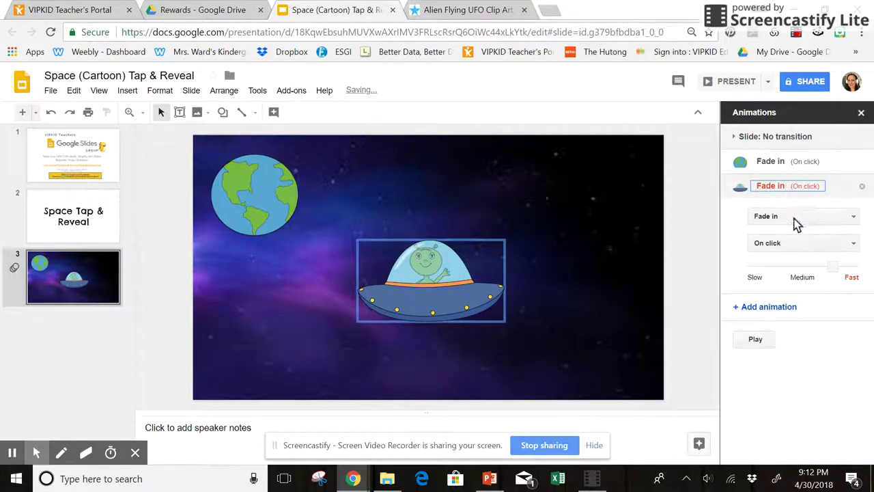
{"action": "left_click", "coordinate": [794, 217]}
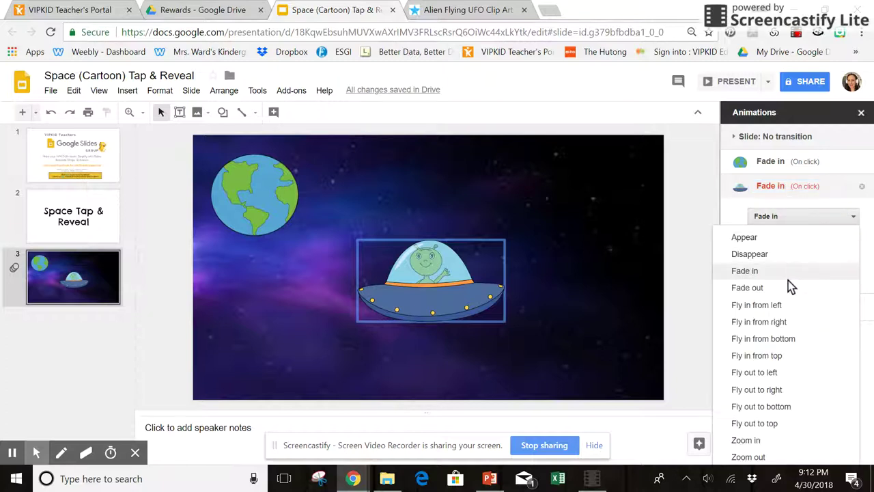
{"action": "left_click", "coordinate": [791, 339]}
{"action": "left_click", "coordinate": [760, 352]}
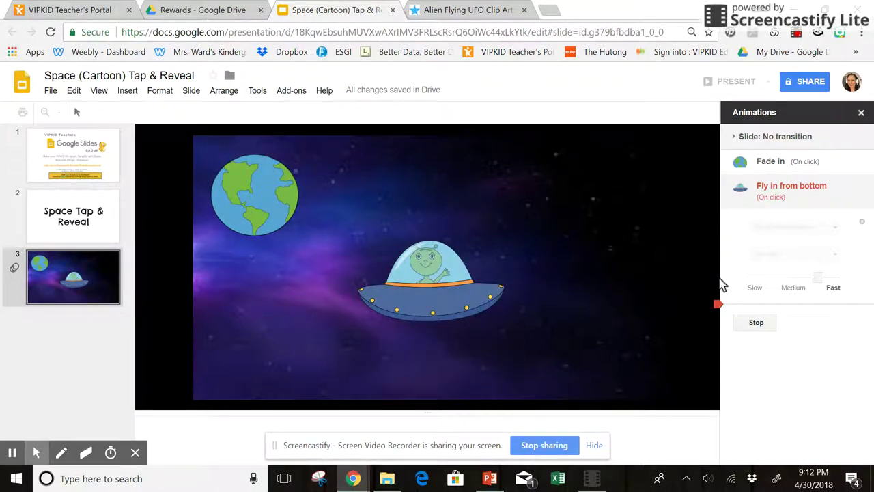
{"action": "left_click", "coordinate": [760, 326]}
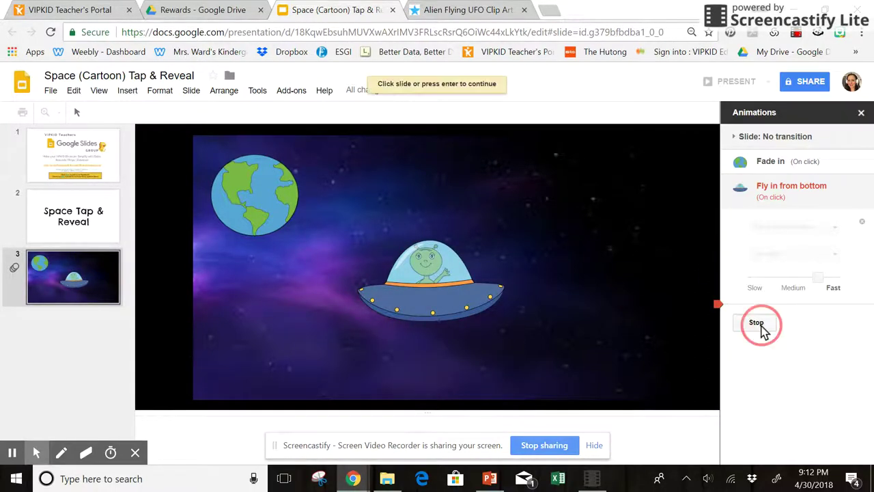
{"action": "left_click", "coordinate": [694, 231]}
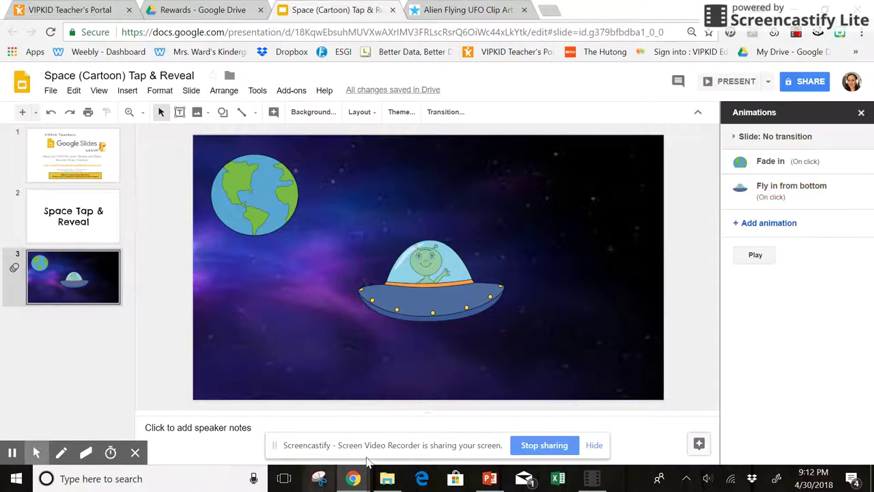
Find the Blue Planet image in the MyCuteGraphics space clip art collection and copy it
{"action": "left_click", "coordinate": [469, 9]}
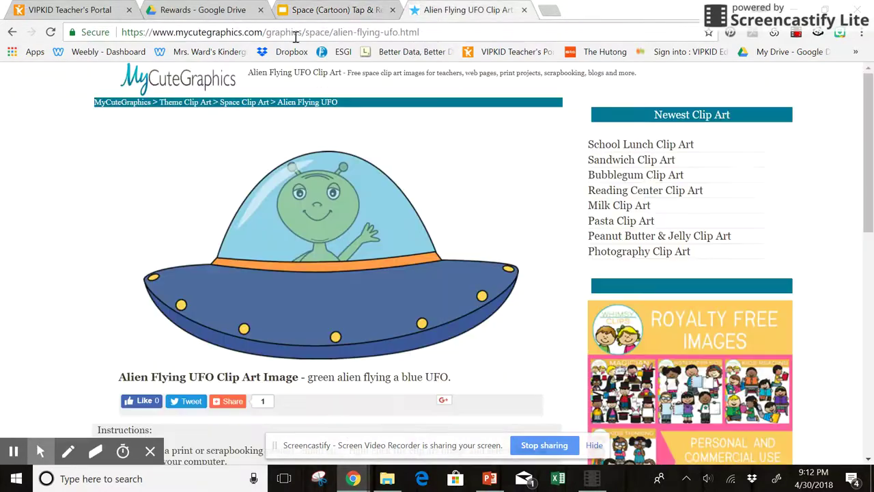
{"action": "left_click", "coordinate": [260, 106]}
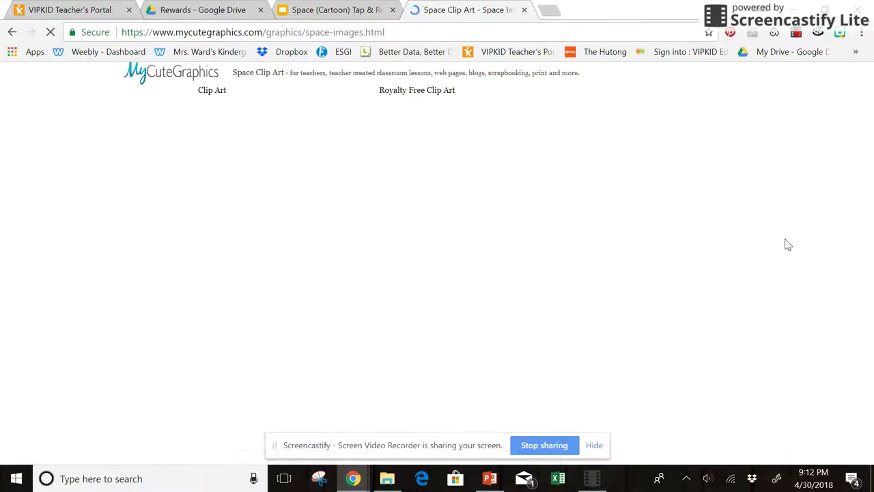
{"action": "left_click_drag", "start_coordinate": [866, 103], "coordinate": [870, 188]}
{"action": "left_click", "coordinate": [732, 246]}
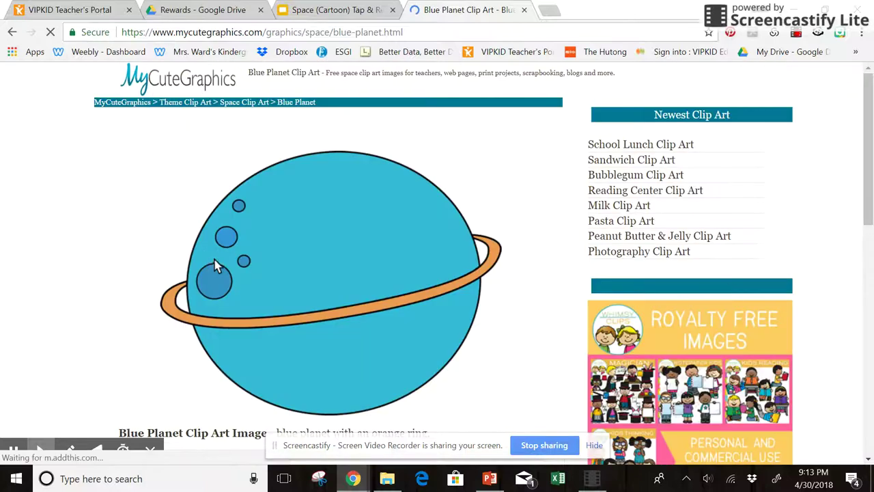
{"action": "right_click", "coordinate": [217, 262]}
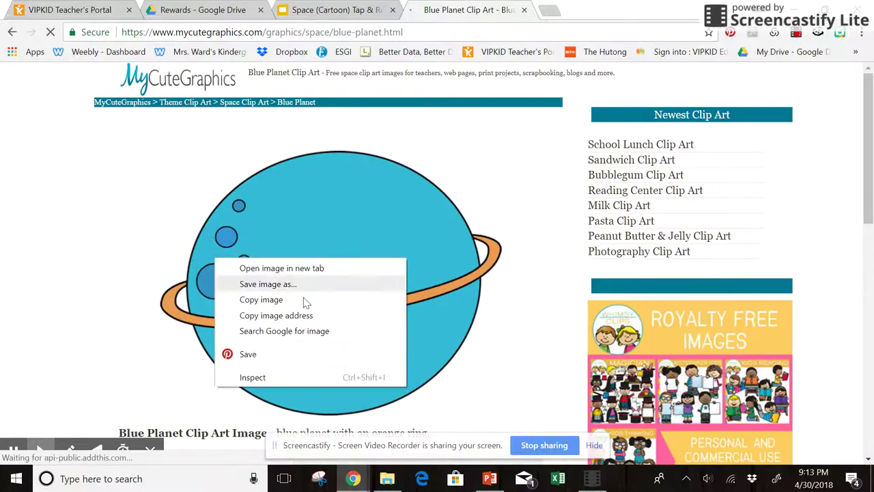
{"action": "left_click", "coordinate": [273, 300]}
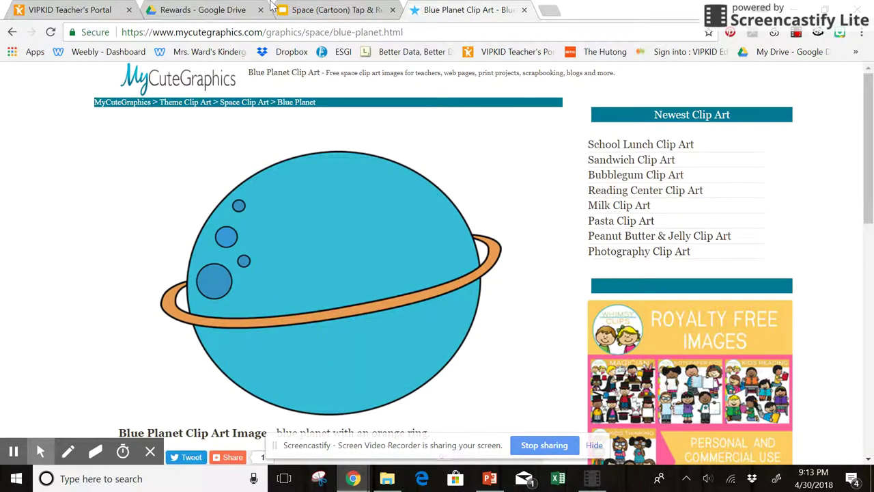
Paste the blue planet onto slide 3, shrink it to about half size and move it clear of the UFO
{"action": "left_click", "coordinate": [275, 8]}
{"action": "key", "text": "ctrl+v"}
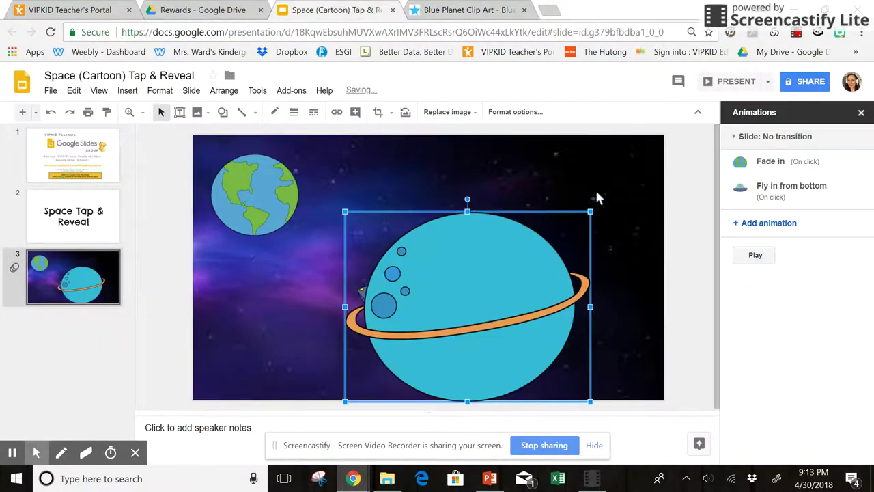
{"action": "left_click_drag", "start_coordinate": [590, 211], "coordinate": [468, 307]}
{"action": "left_click_drag", "start_coordinate": [591, 311], "coordinate": [600, 311]}
{"action": "double_click", "coordinate": [599, 308]}
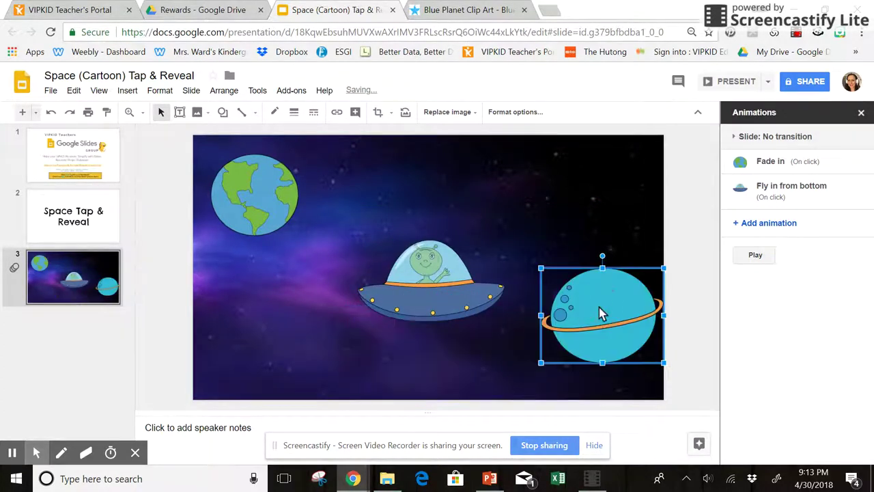
Crop the blue planet to fit the slide's lower-right corner and give it an on-click Fade in animation
{"action": "left_click_drag", "start_coordinate": [657, 363], "coordinate": [626, 367]}
{"action": "key", "text": "Return"}
{"action": "left_click", "coordinate": [755, 229]}
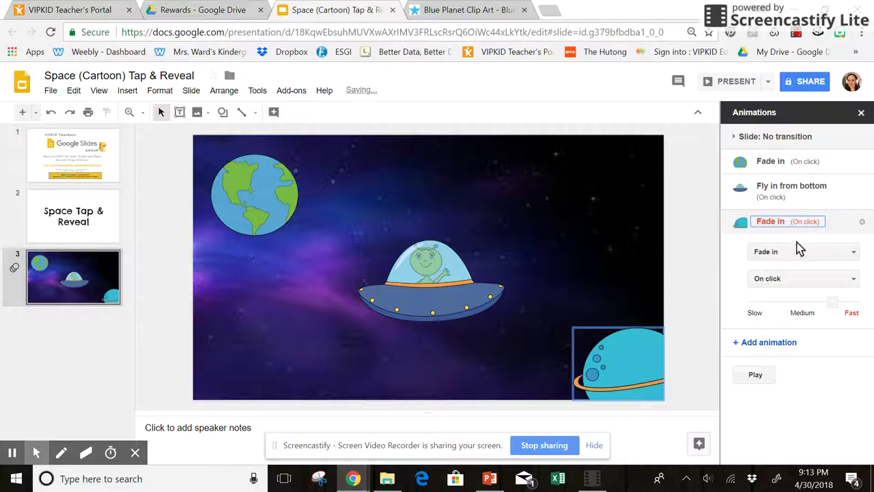
{"action": "left_click", "coordinate": [697, 272]}
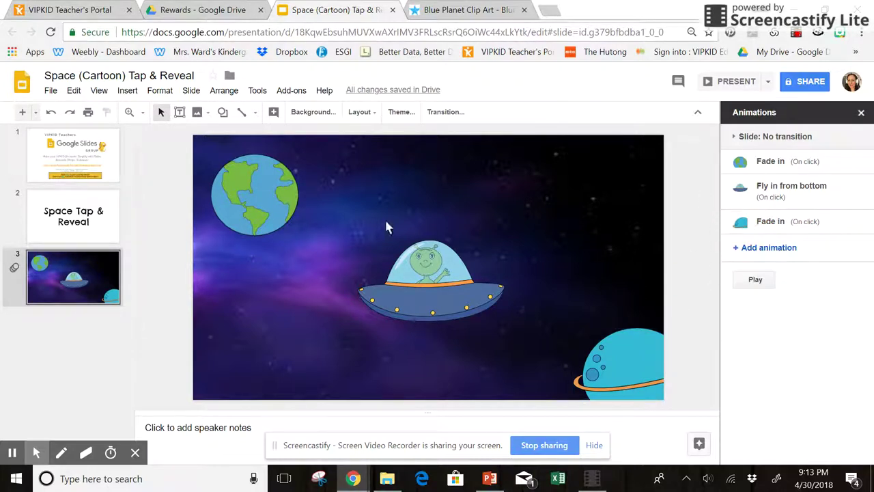
Reorder the slide's animations so the UFO's Fly in from bottom comes last, after the blue planet's Fade in
{"action": "left_click", "coordinate": [432, 280]}
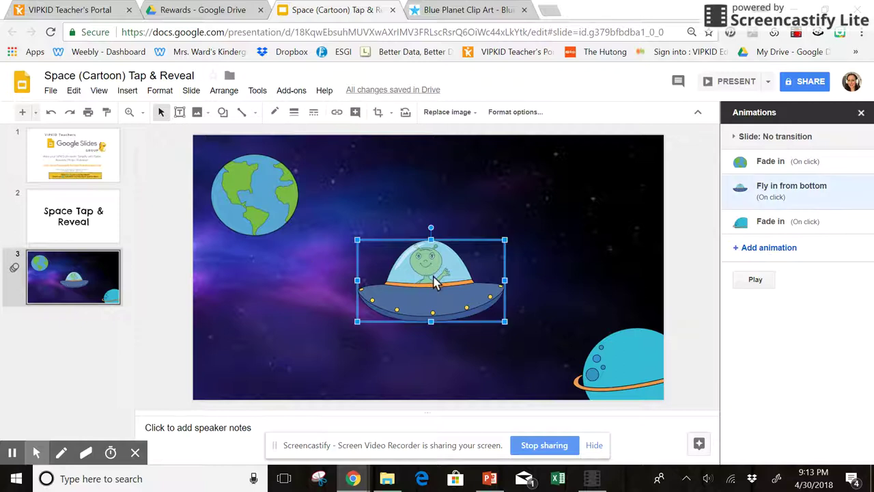
{"action": "left_click", "coordinate": [685, 217]}
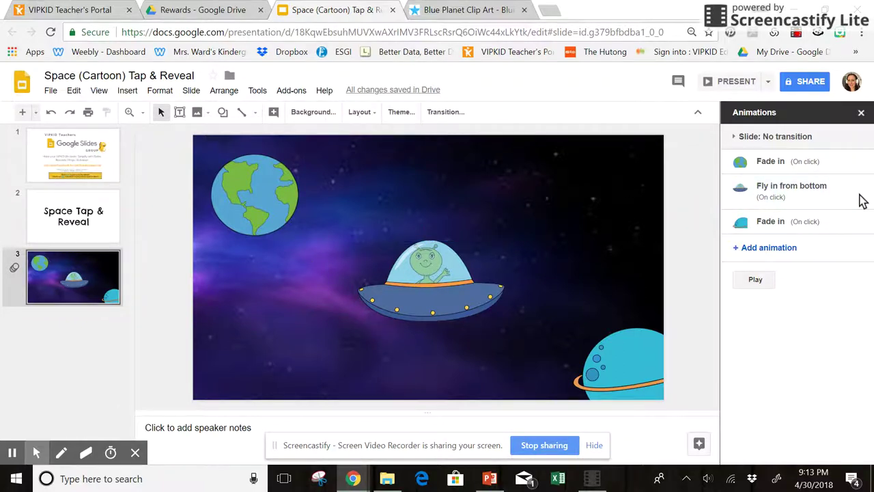
{"action": "left_click", "coordinate": [812, 192]}
{"action": "left_click_drag", "start_coordinate": [813, 191], "coordinate": [753, 224]}
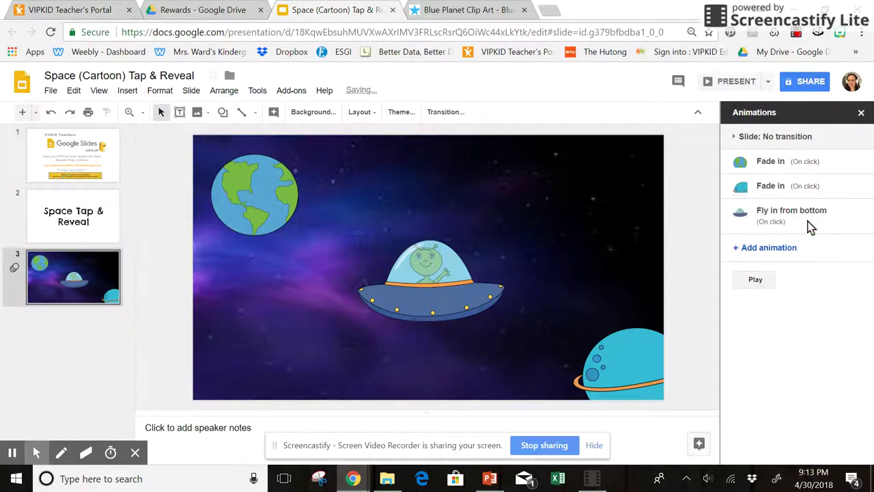
Preview the slide's full animation sequence from the Earth through the blue planet to the UFO, and stop the playback
{"action": "left_click", "coordinate": [758, 280]}
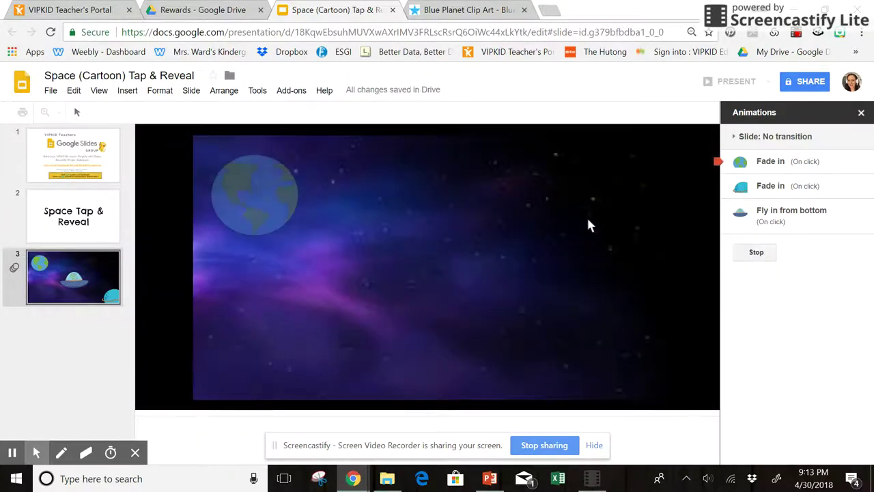
{"action": "left_click", "coordinate": [541, 211]}
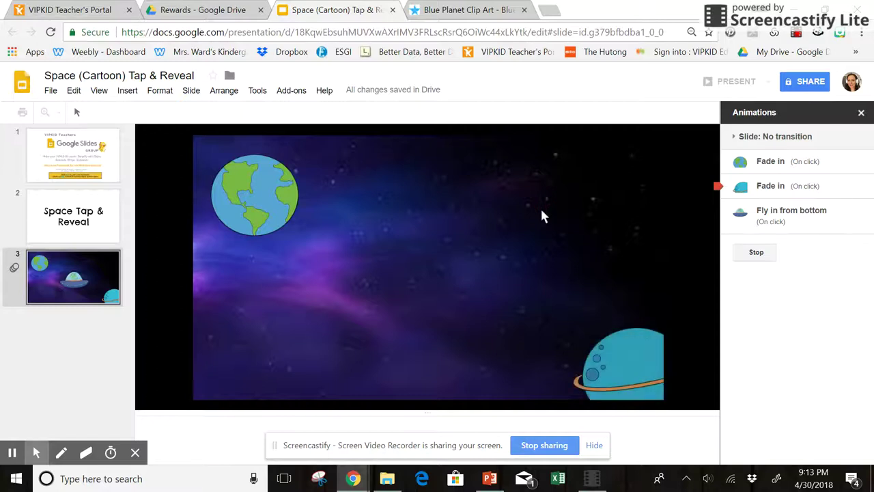
{"action": "left_click", "coordinate": [542, 216]}
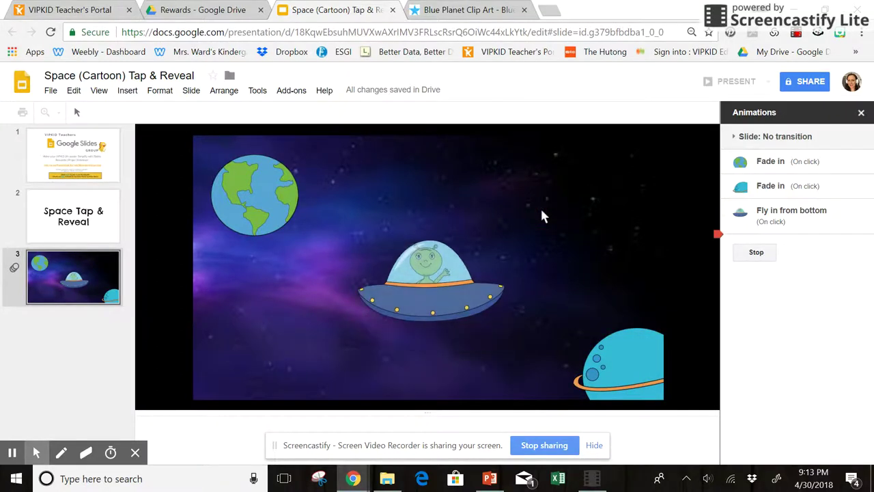
{"action": "left_click", "coordinate": [756, 260]}
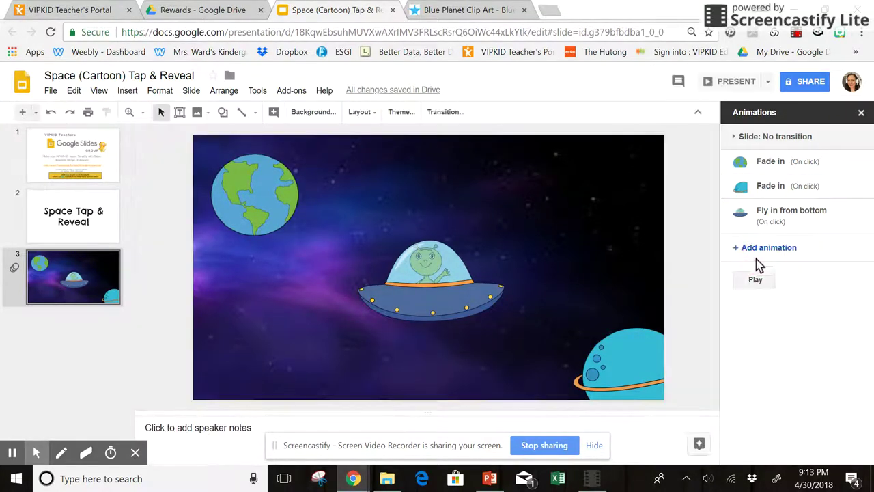